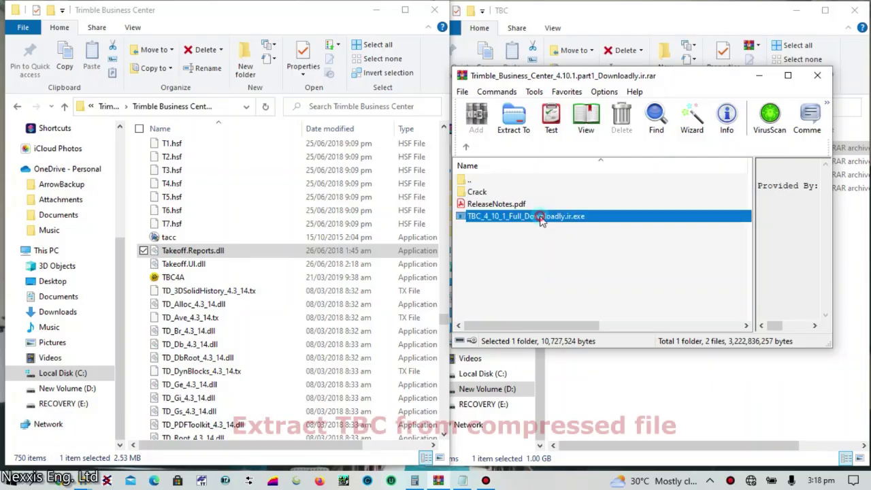
- Extract TBC_4_10_1_Full_Downloadly.ir.exe from the archive using the extract-without-confirmation shortcut
{"action": "right_click", "coordinate": [541, 221]}
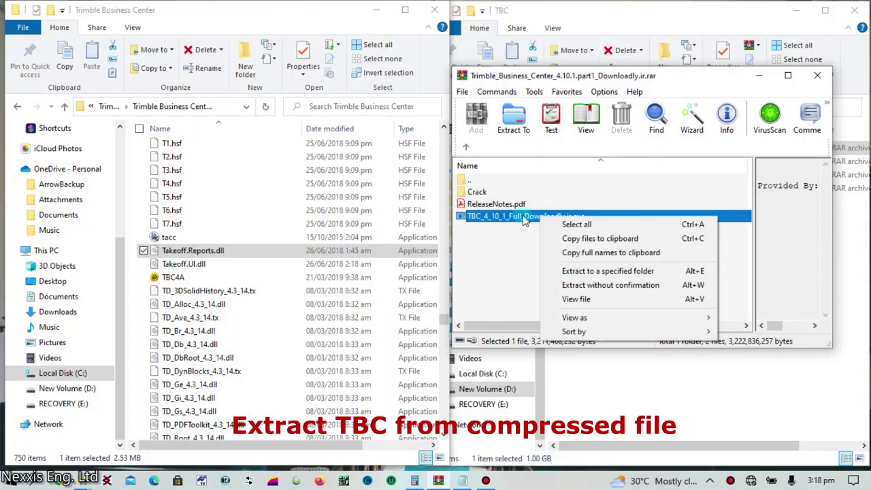
{"action": "key", "text": "alt+w"}
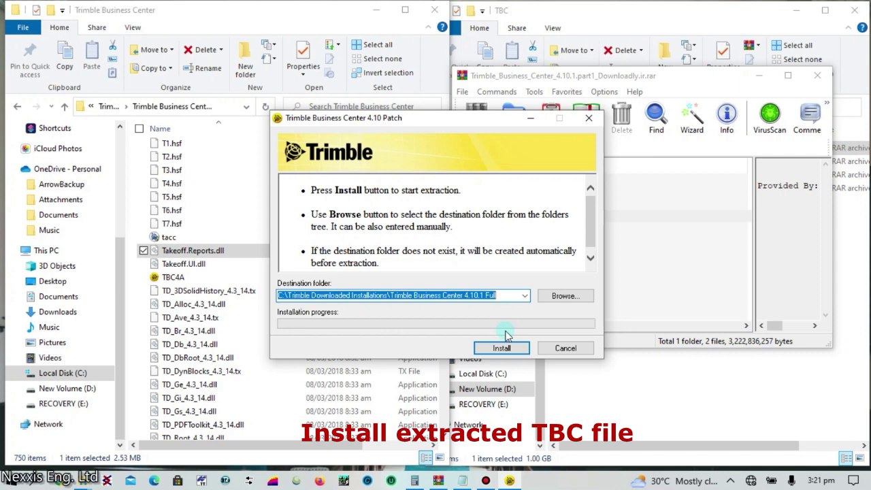
- Unpack the patch to C:\Trimble Downloaded Installations\Trimble Business Center 4.10.1 Full, replacing all files
{"action": "left_click", "coordinate": [590, 258]}
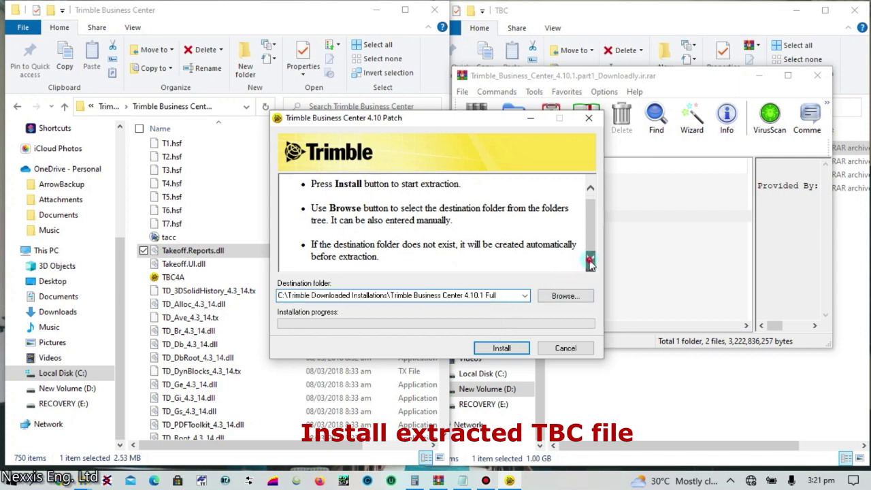
{"action": "left_click", "coordinate": [522, 349]}
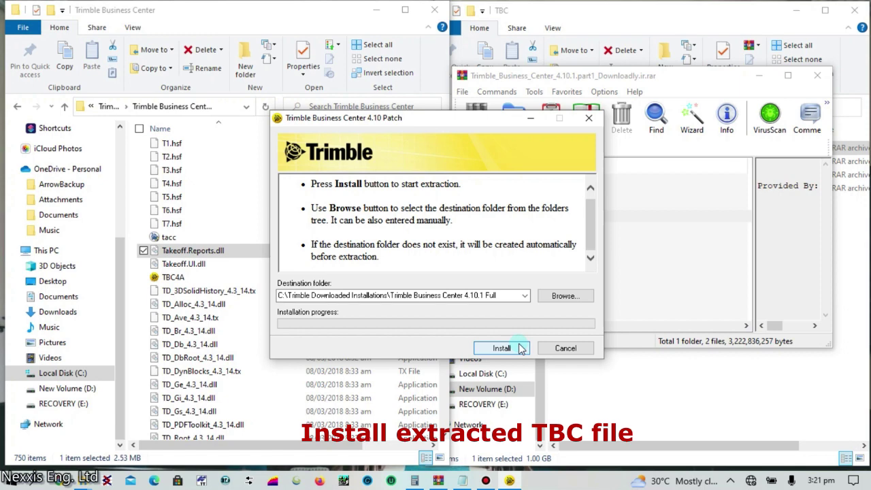
{"action": "left_click", "coordinate": [522, 349]}
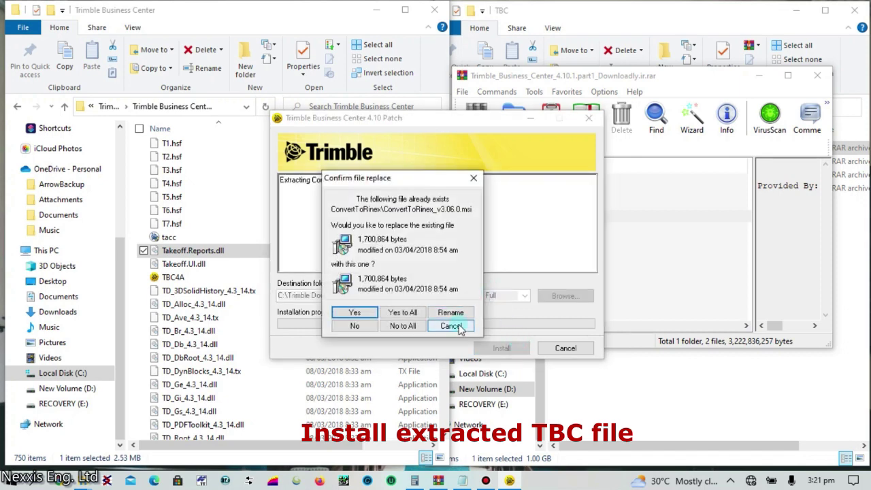
{"action": "left_click", "coordinate": [403, 317]}
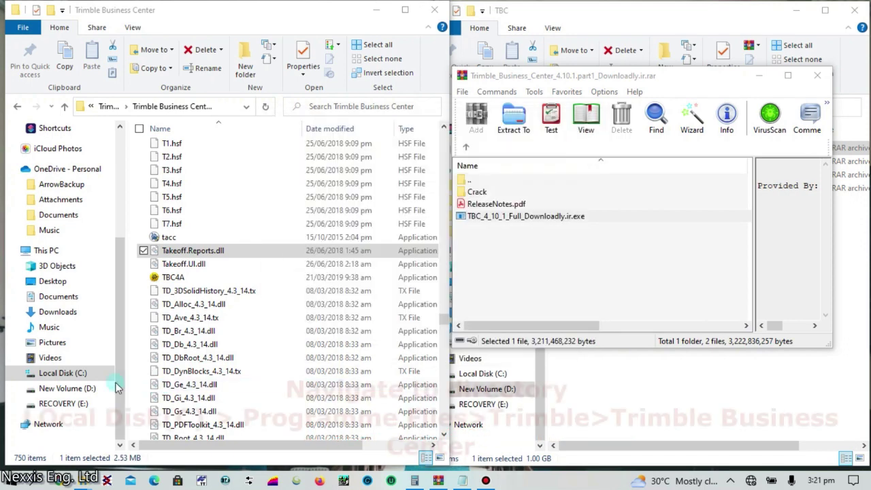
- Show C:\Program Files\Trimble\Trimble Business Center in Explorer and the archive's Crack folder in WinRAR
{"action": "left_click", "coordinate": [80, 388]}
{"action": "left_click", "coordinate": [77, 374]}
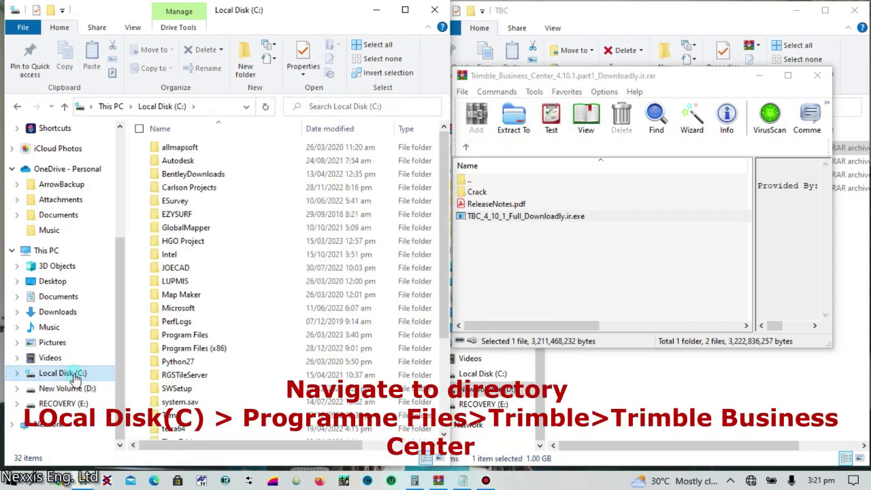
{"action": "double_click", "coordinate": [191, 335]}
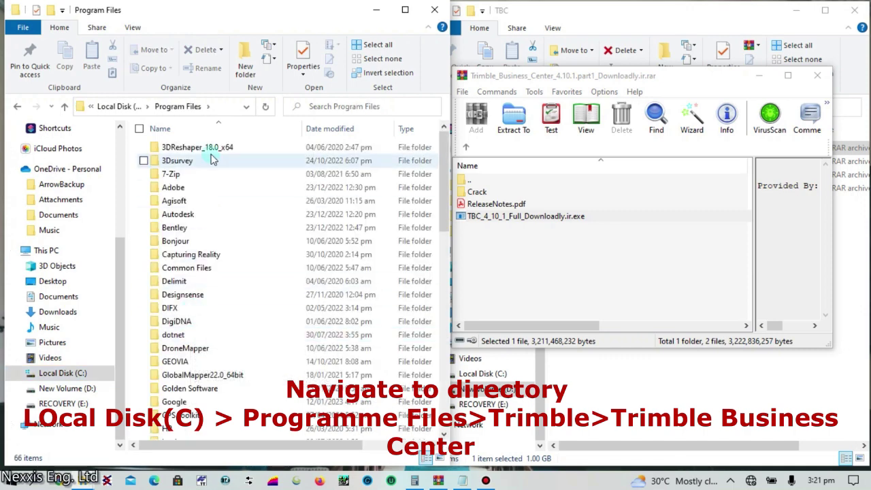
{"action": "left_click", "coordinate": [208, 267]}
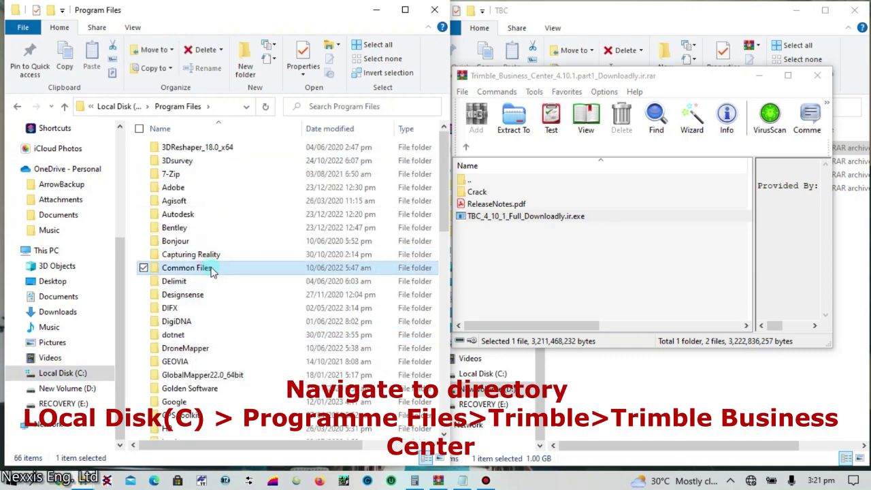
{"action": "key", "text": "t"}
{"action": "double_click", "coordinate": [210, 260]}
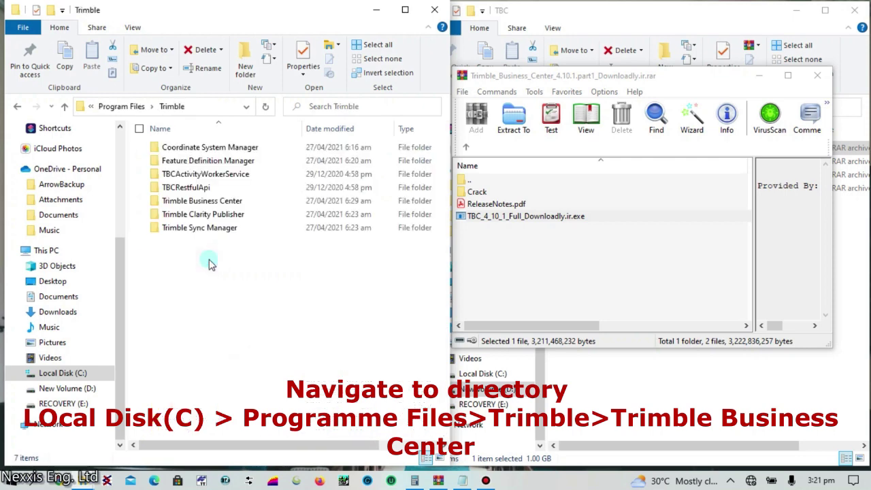
{"action": "left_click", "coordinate": [211, 206]}
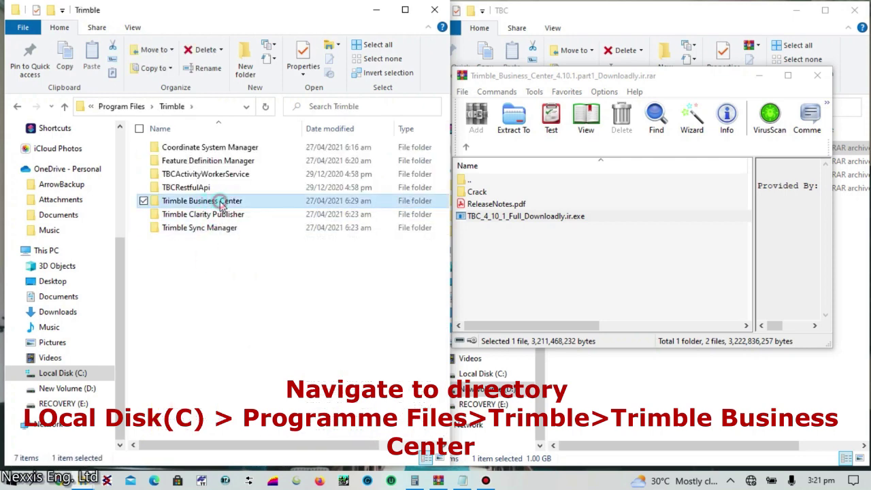
{"action": "double_click", "coordinate": [222, 202]}
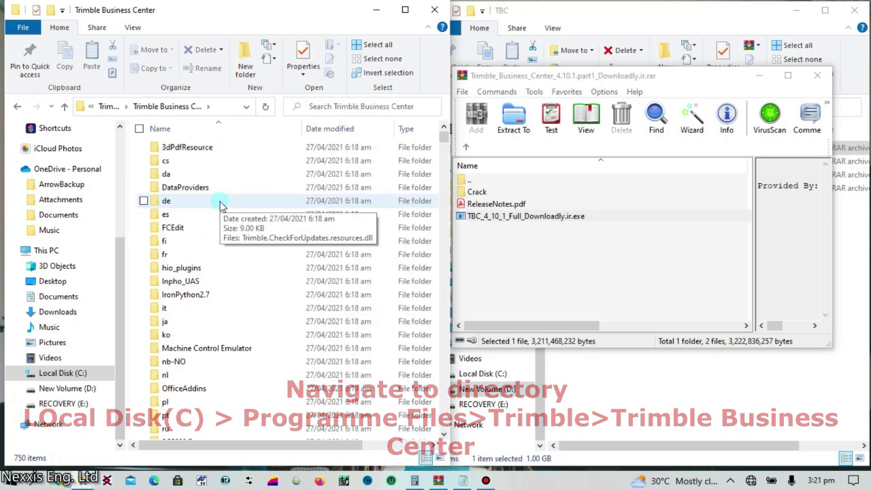
{"action": "double_click", "coordinate": [496, 192]}
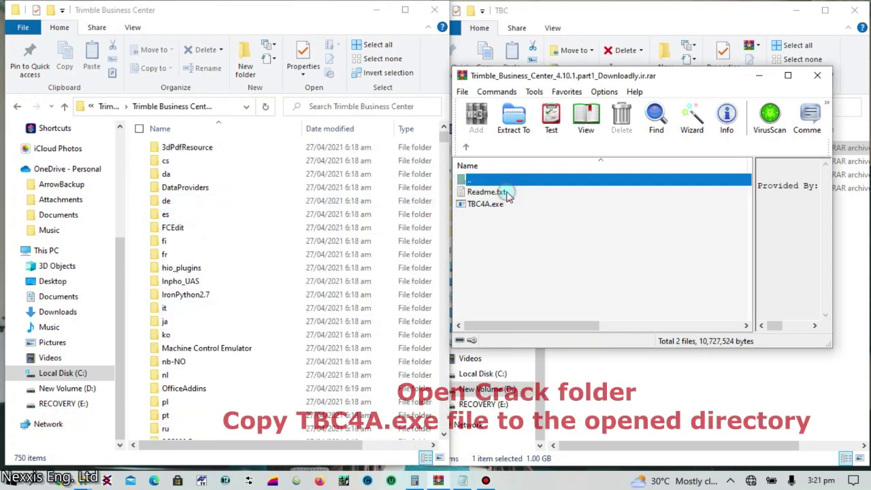
- Drag TBC4A.exe from the Crack folder into the Trimble Business Center program folder
{"action": "left_click", "coordinate": [501, 204]}
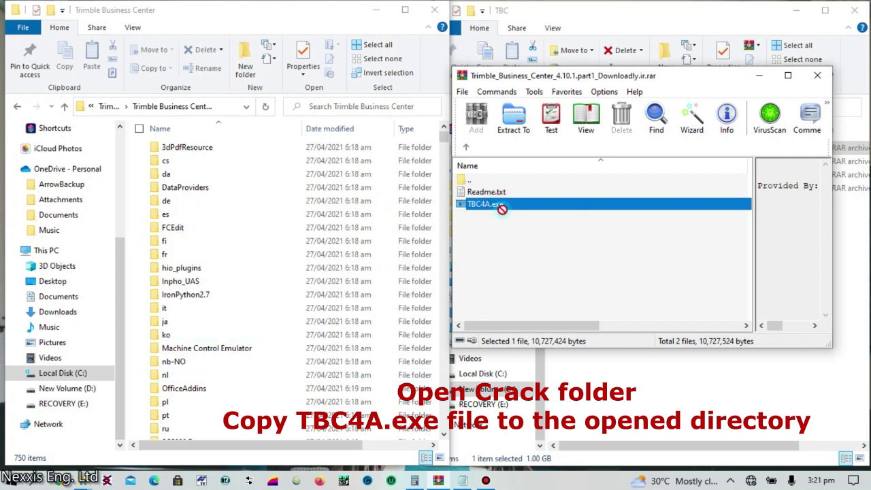
{"action": "left_click_drag", "start_coordinate": [502, 208], "coordinate": [446, 422]}
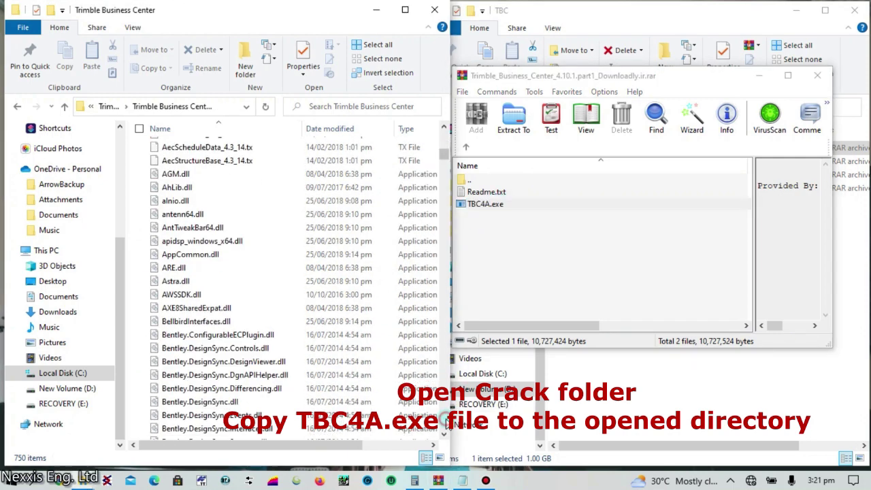
{"action": "mouse_move", "coordinate": [502, 207]}
{"action": "left_mouse_down"}
{"action": "mouse_move", "coordinate": [197, 368]}
{"action": "mouse_move", "coordinate": [131, 387]}
{"action": "mouse_move", "coordinate": [474, 208]}
{"action": "left_mouse_up"}
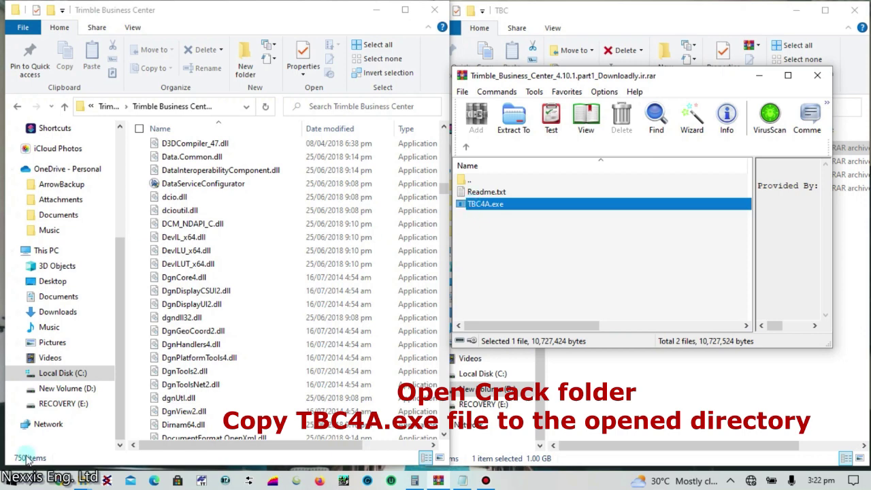
{"action": "left_click", "coordinate": [10, 480]}
- Search 't' and start the Trimble Business Center (64-bit) best match
{"action": "type", "text": "t"}
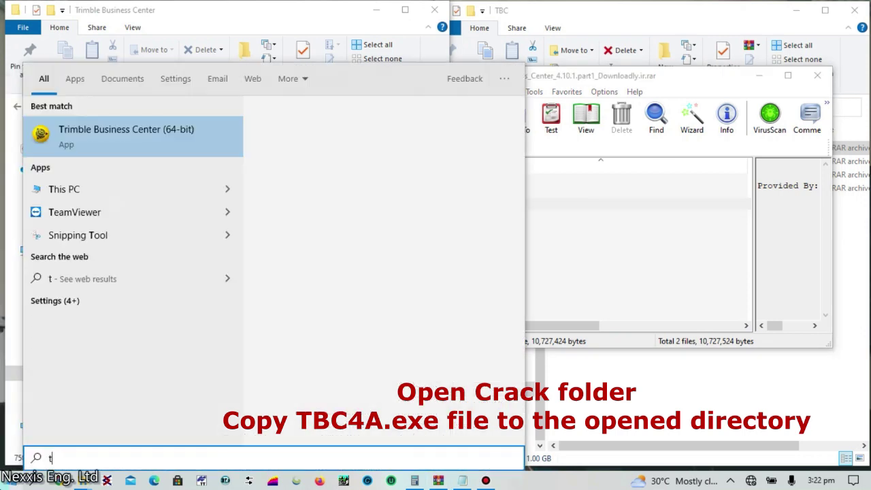
{"action": "left_click", "coordinate": [155, 146]}
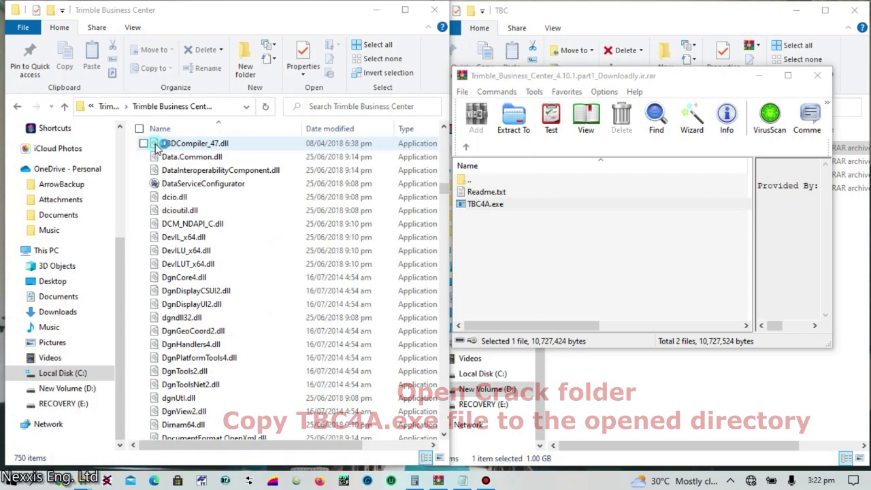